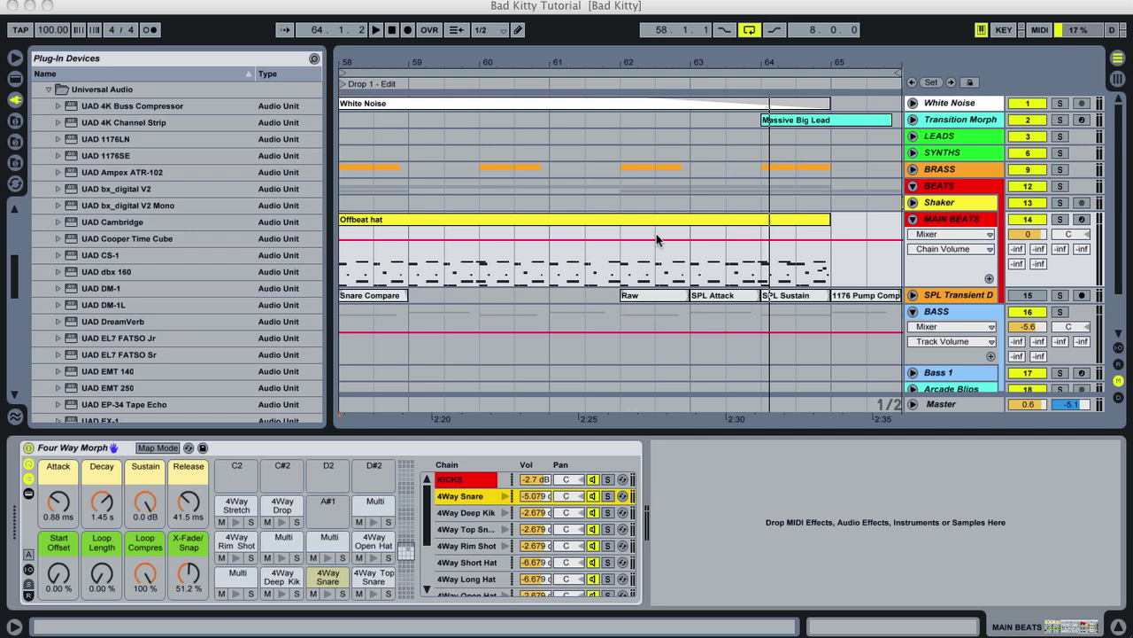
Step: Play the arrangement from bar 58 into the Drop section
click(392, 32)
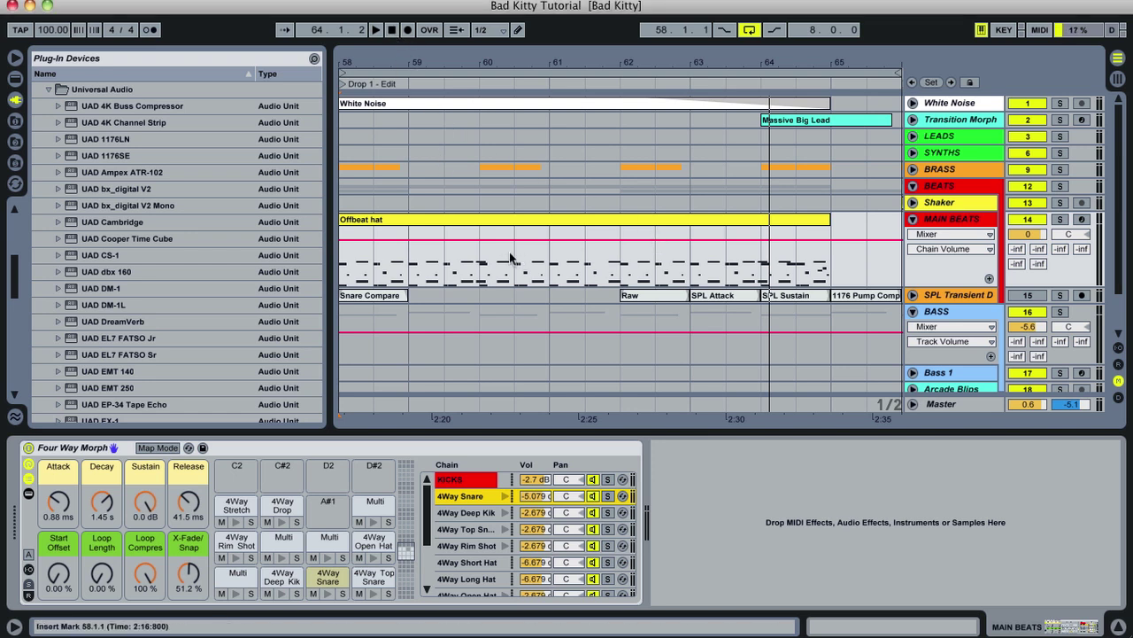
key(space)
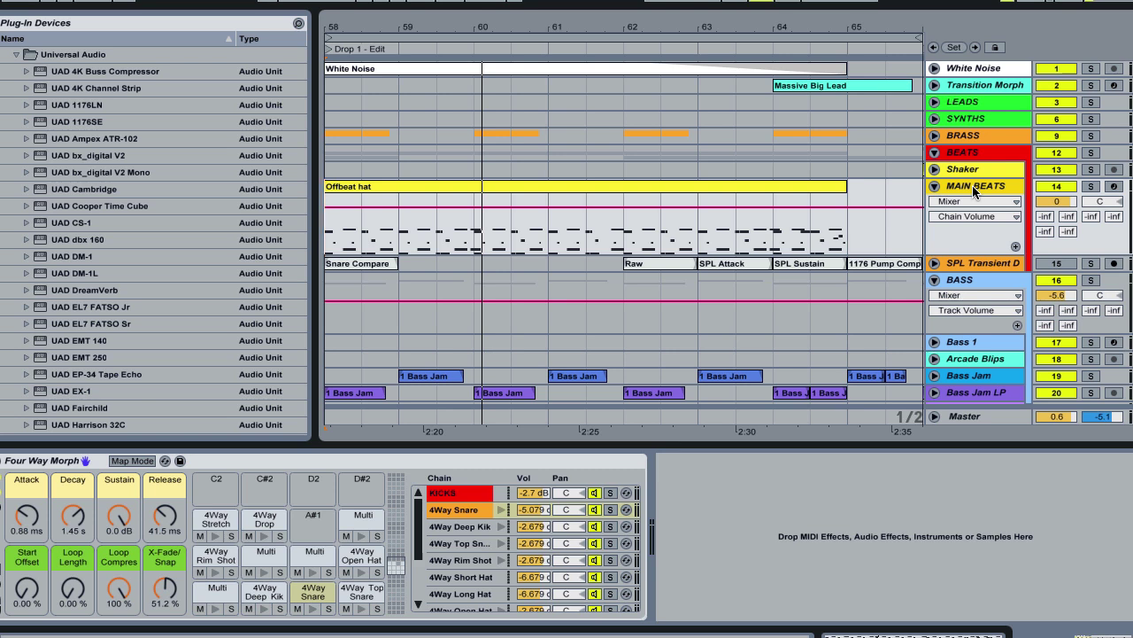
Step: Solo MAIN BEATS, play it alone, and select the Multi pad in its drum rack
click(1095, 190)
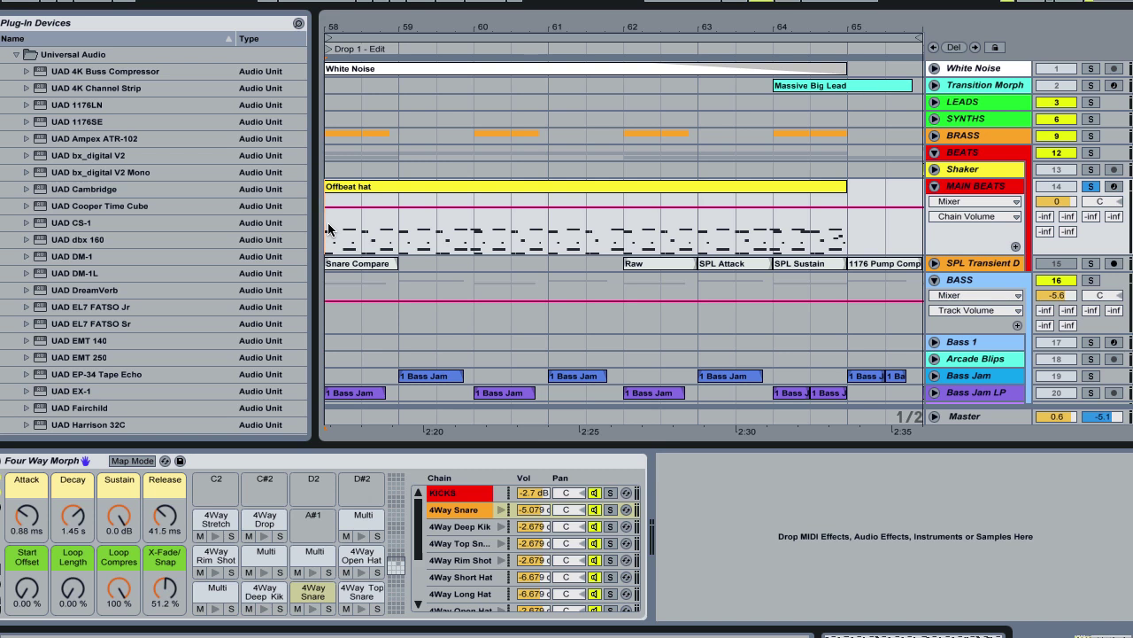
key(space)
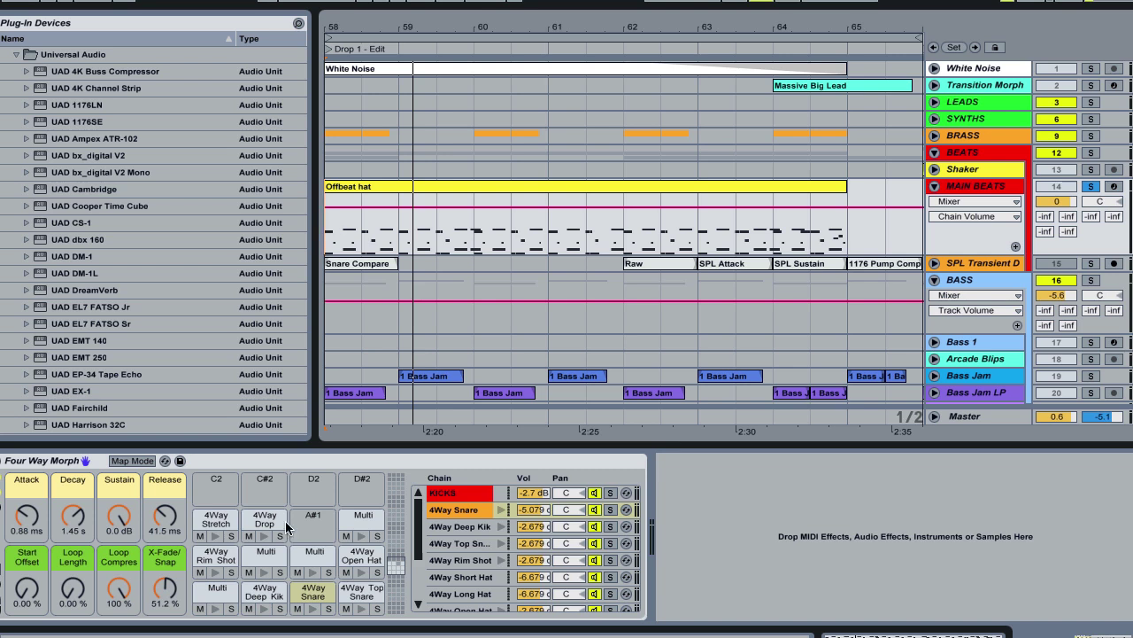
click(215, 597)
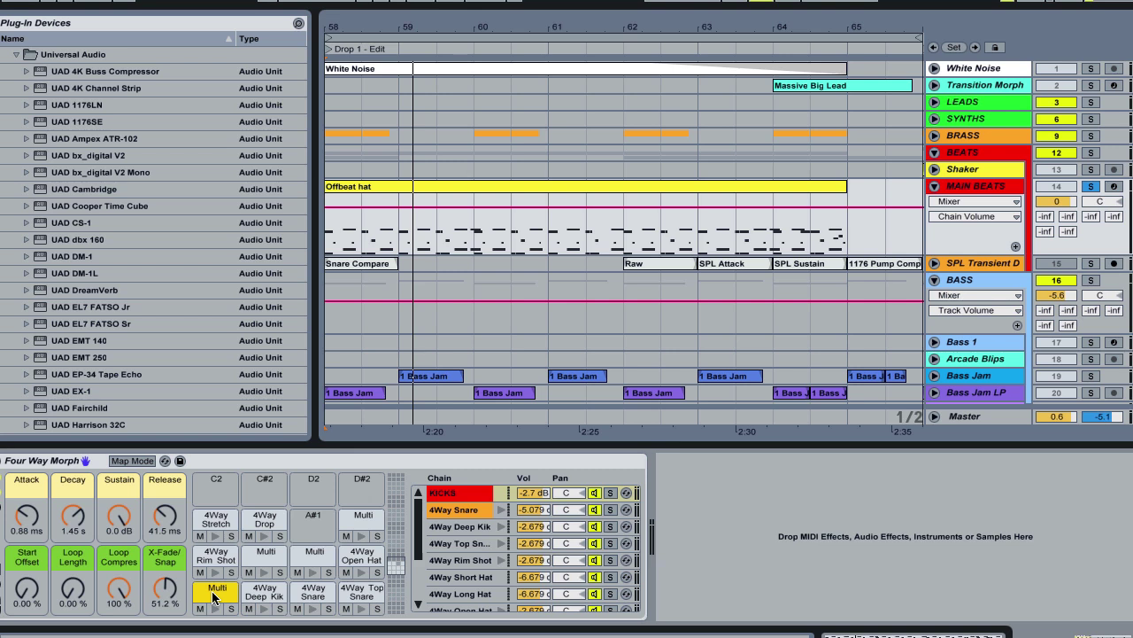
Step: Select the 4Way Snare chain and scroll the plug-in browser down to UAD SPL Transient Designer
click(455, 511)
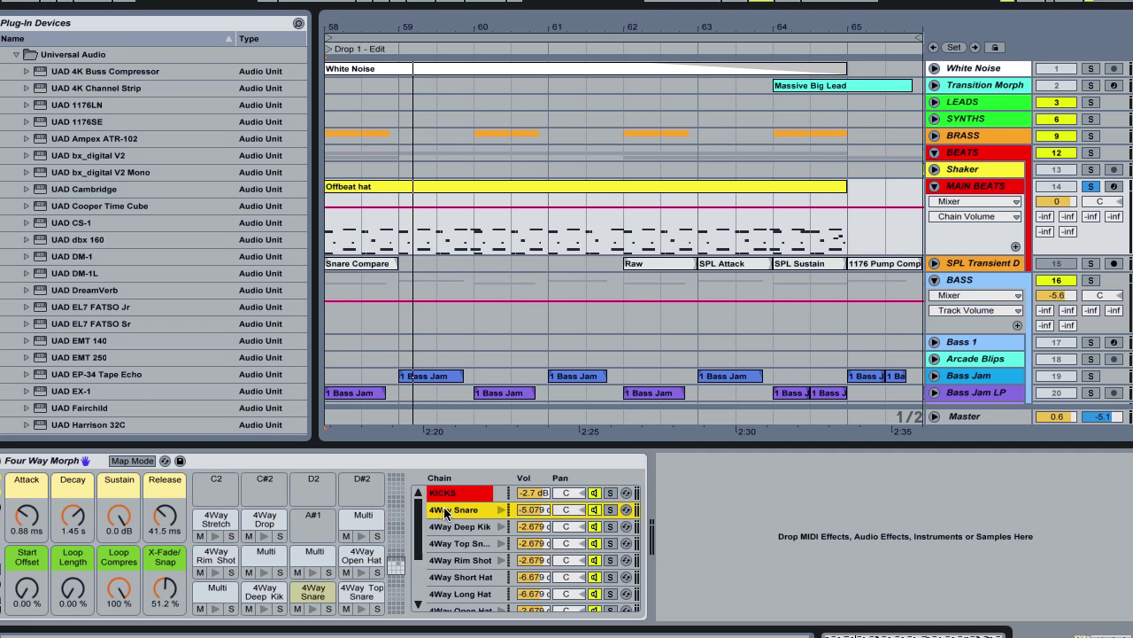
scroll(126, 329, down, 3)
scroll(111, 331, down, 10)
scroll(100, 332, down, 3)
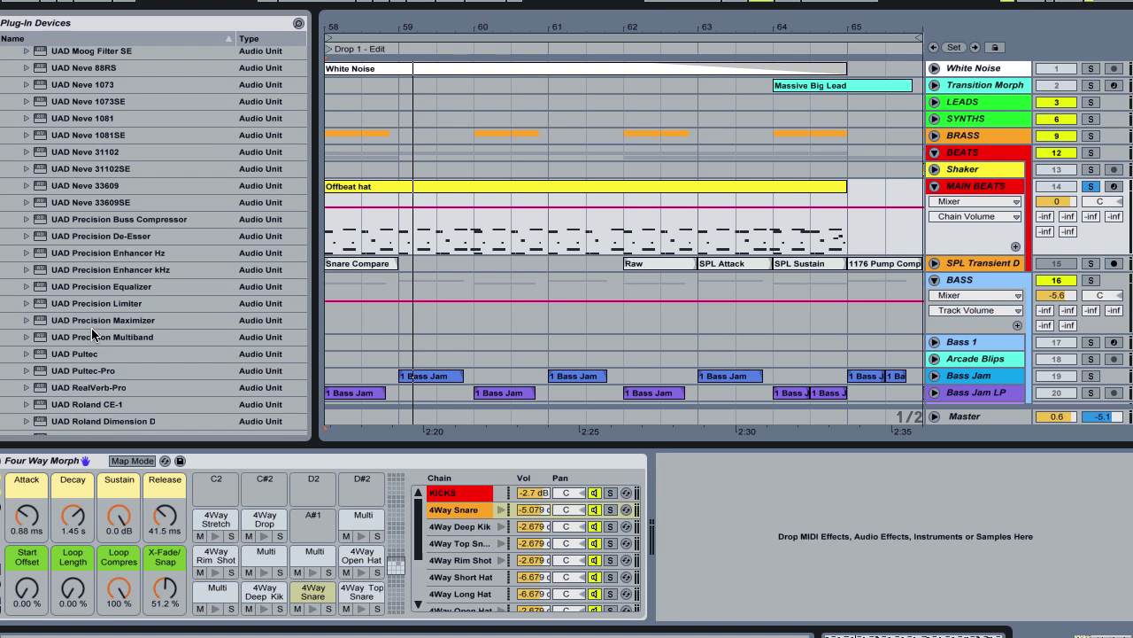
scroll(86, 332, down, 3)
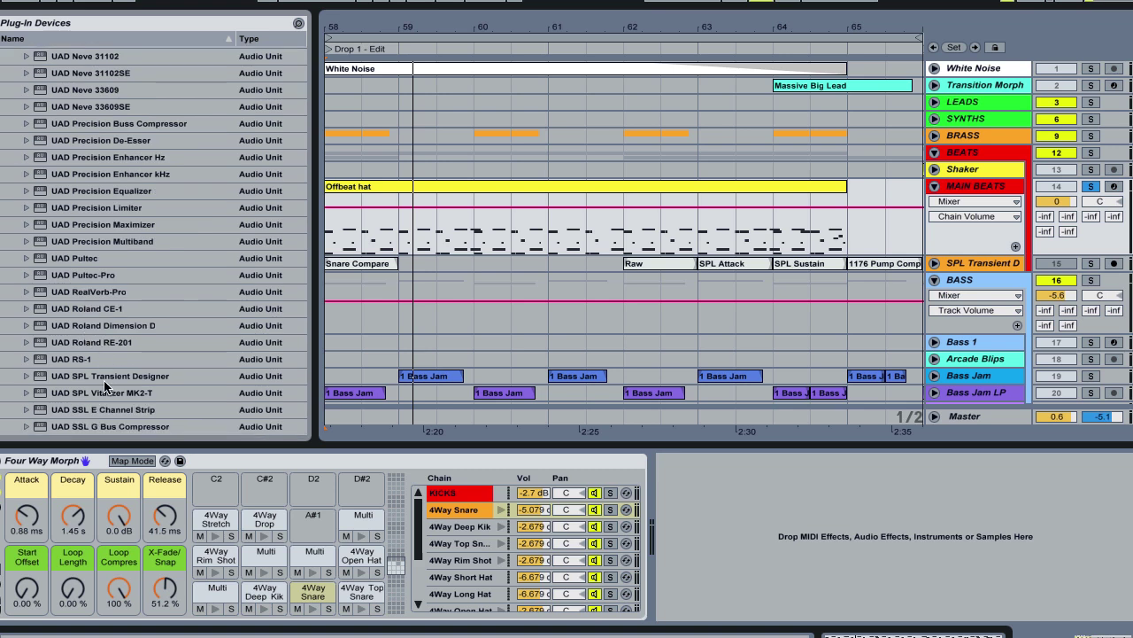
Step: Insert UAD SPL Transient Designer after EQ Eight on the 4Way Snare chain and reposition its window
drag(98, 376, 686, 488)
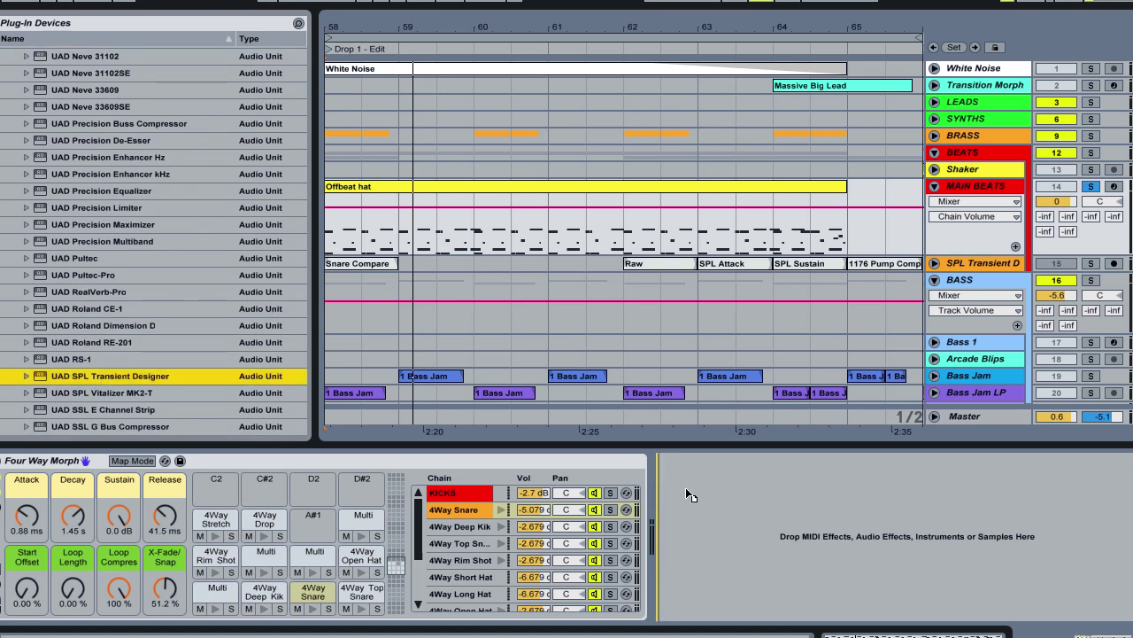
click(458, 512)
drag(458, 514, 686, 537)
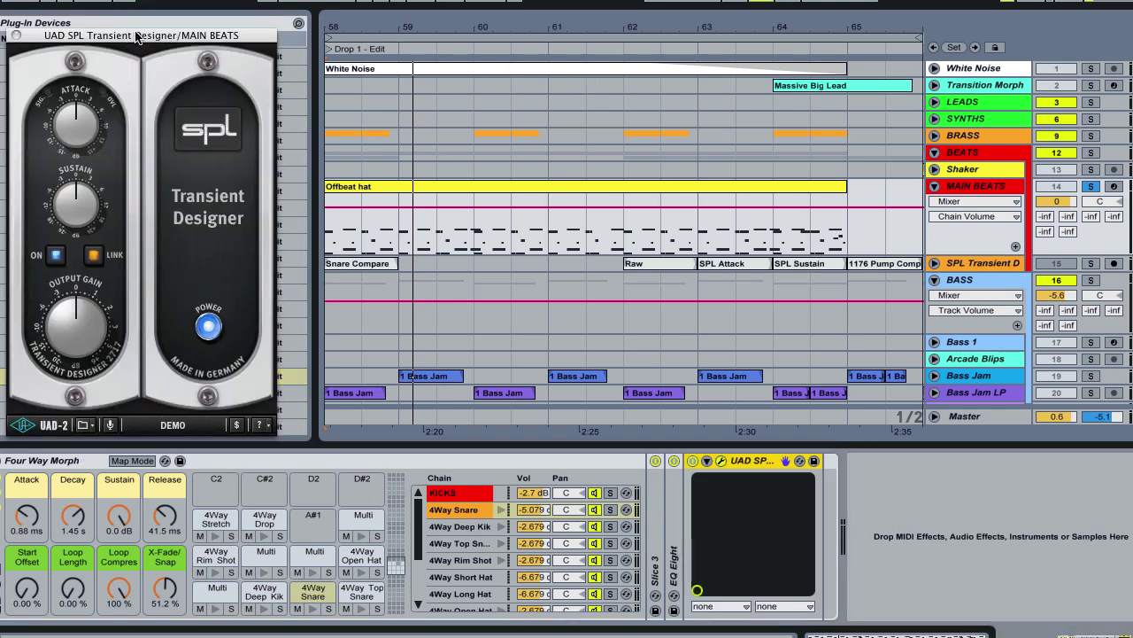
drag(134, 39, 576, 48)
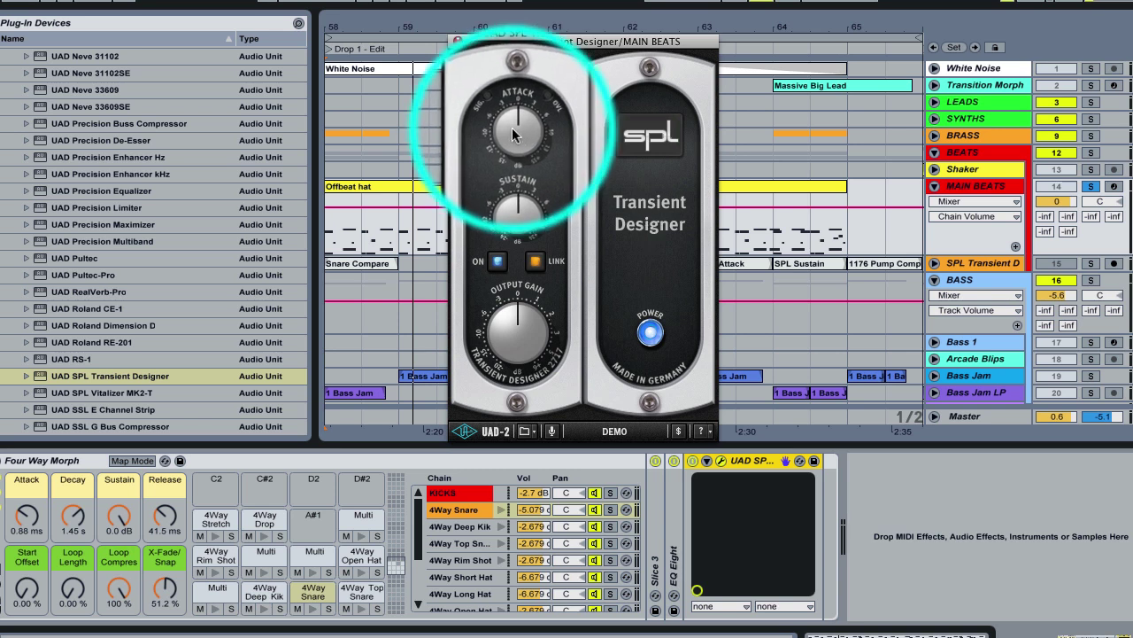
Step: Play the beats, solo the 4Way Snare chain, and boost the Transient Designer's Attack
key(space)
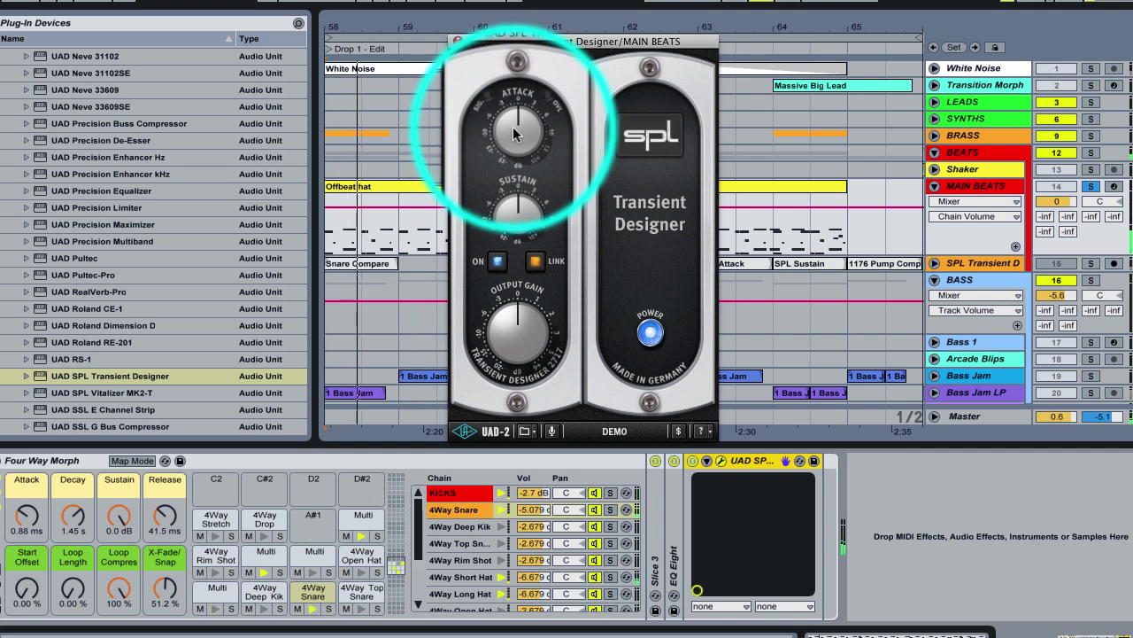
click(610, 510)
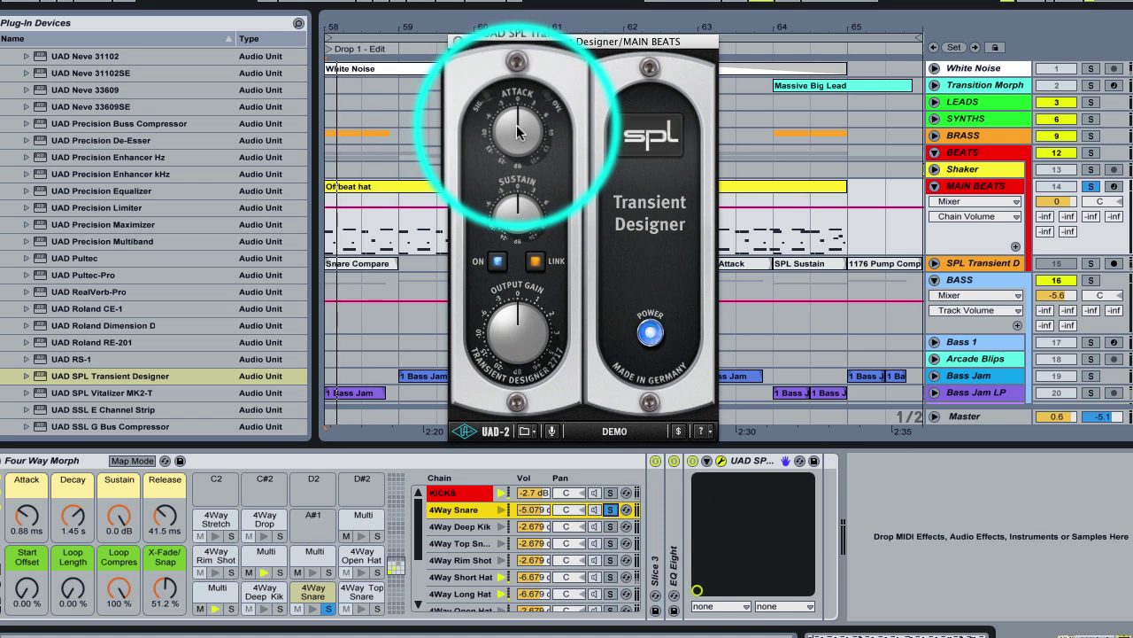
drag(518, 132, 574, 90)
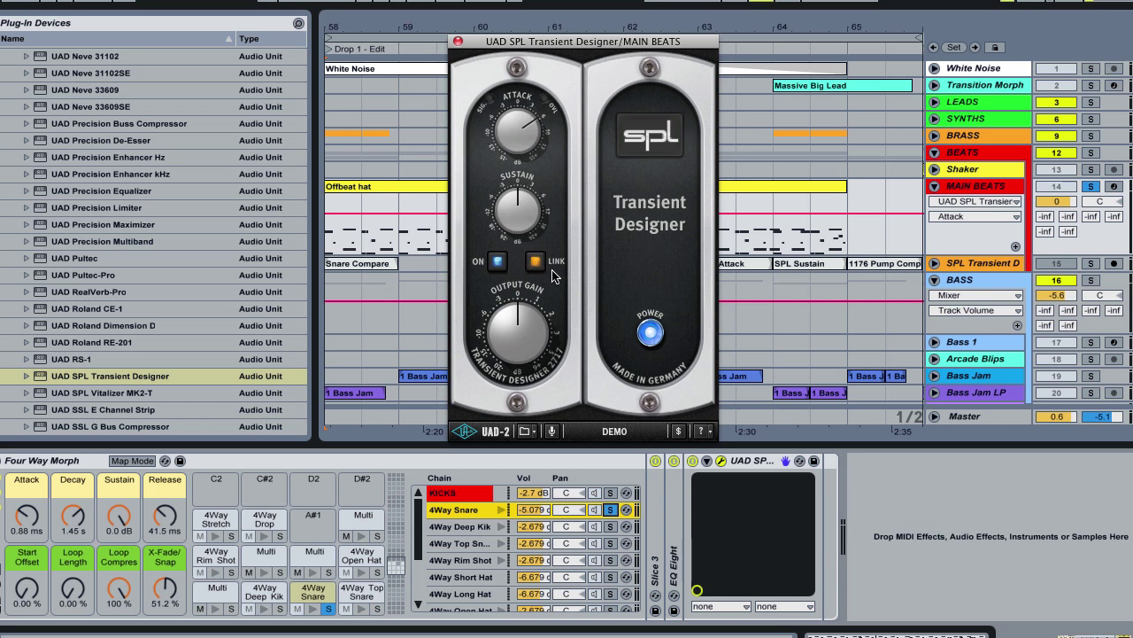
Step: Trim Output Gain back to about 0, A/B the plug-in with bypass, and resume playback
drag(517, 312, 507, 320)
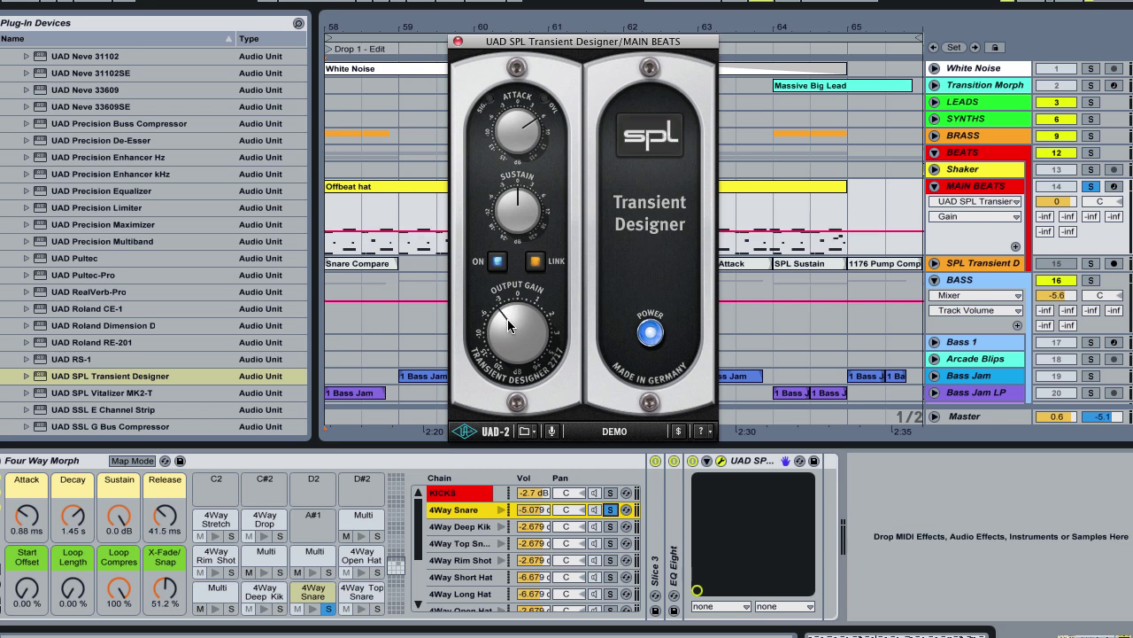
mouse_move(508, 318)
mouse_down()
mouse_move(518, 309)
mouse_move(500, 321)
mouse_up()
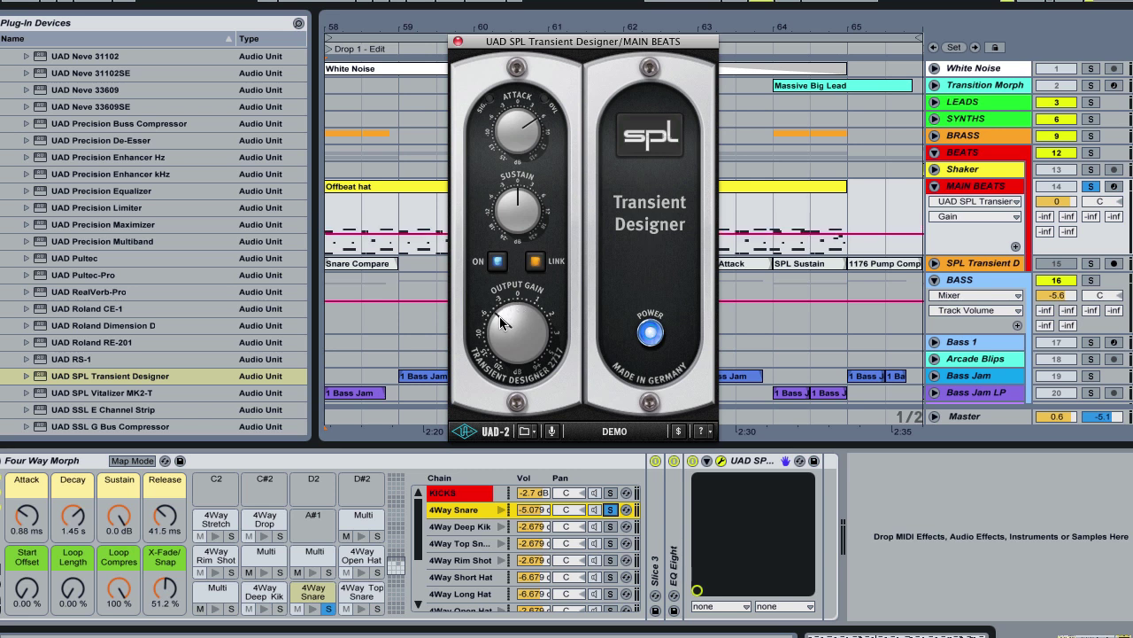
drag(500, 322, 500, 317)
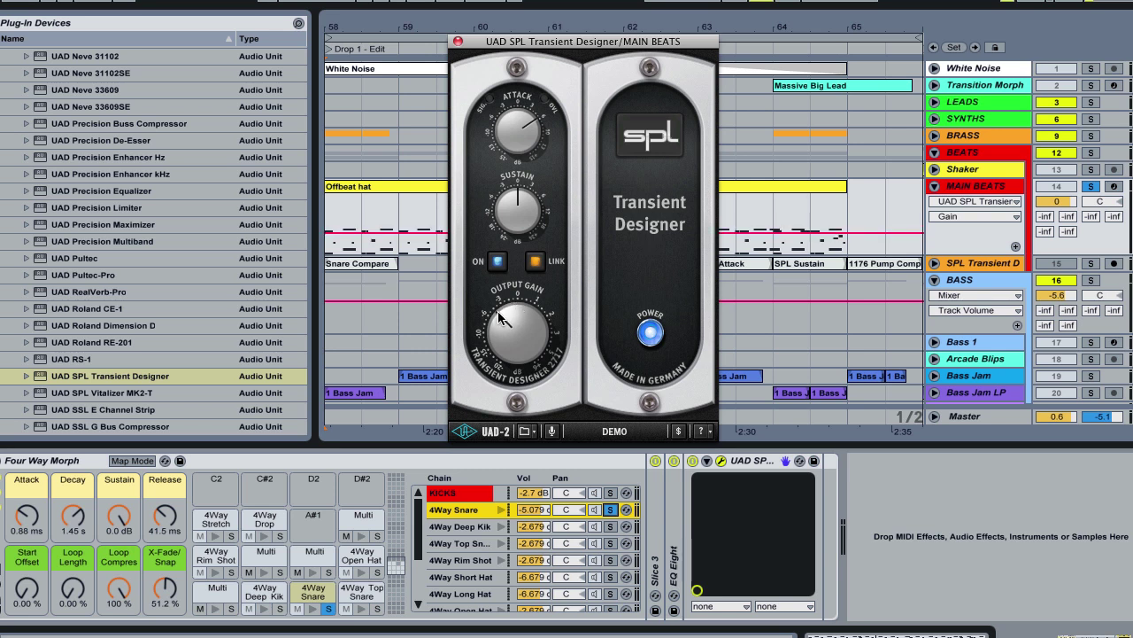
click(651, 334)
click(651, 333)
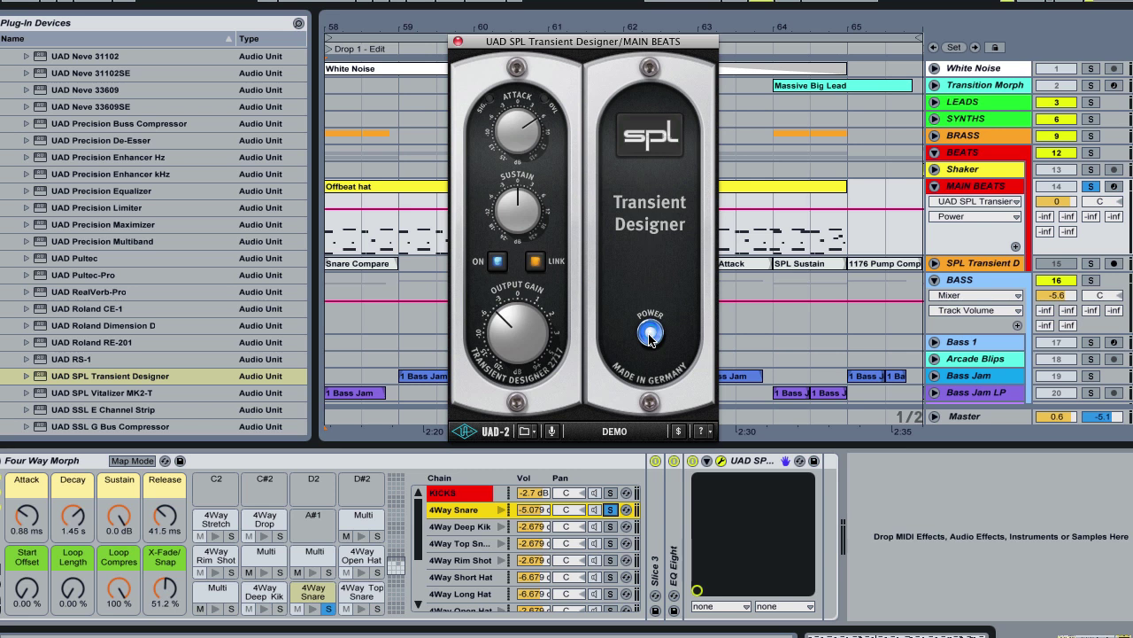
key(space)
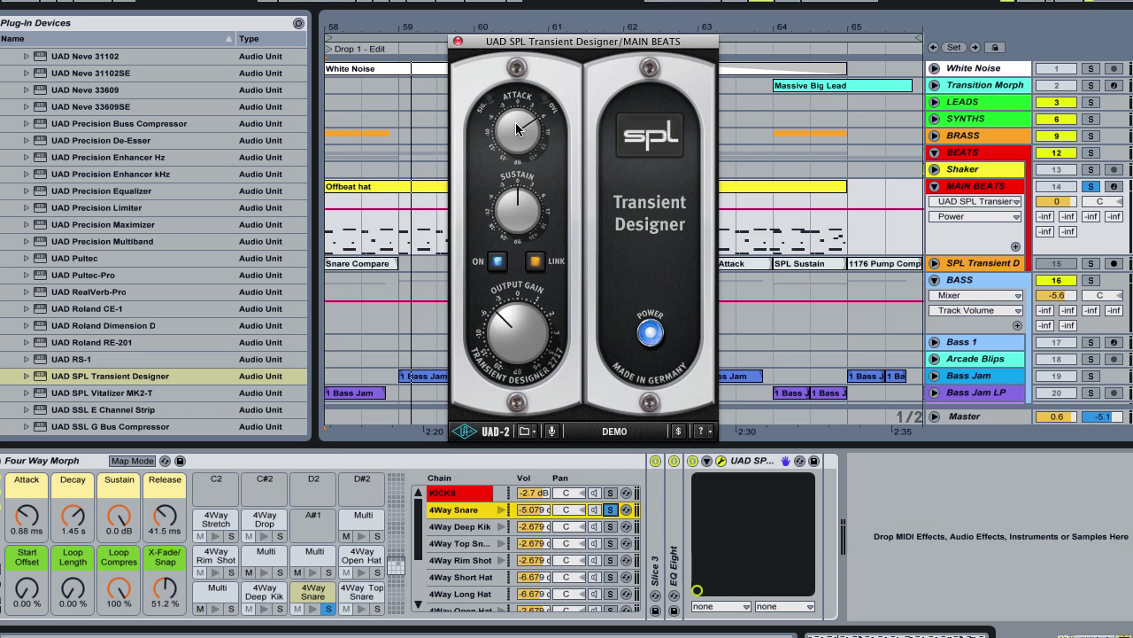
Step: Turn the Transient Designer's Sustain up well past centre while auditioning the drums
click(520, 210)
mouse_move(520, 209)
mouse_down()
mouse_move(520, 184)
mouse_move(542, 215)
mouse_move(519, 188)
mouse_up()
key(space)
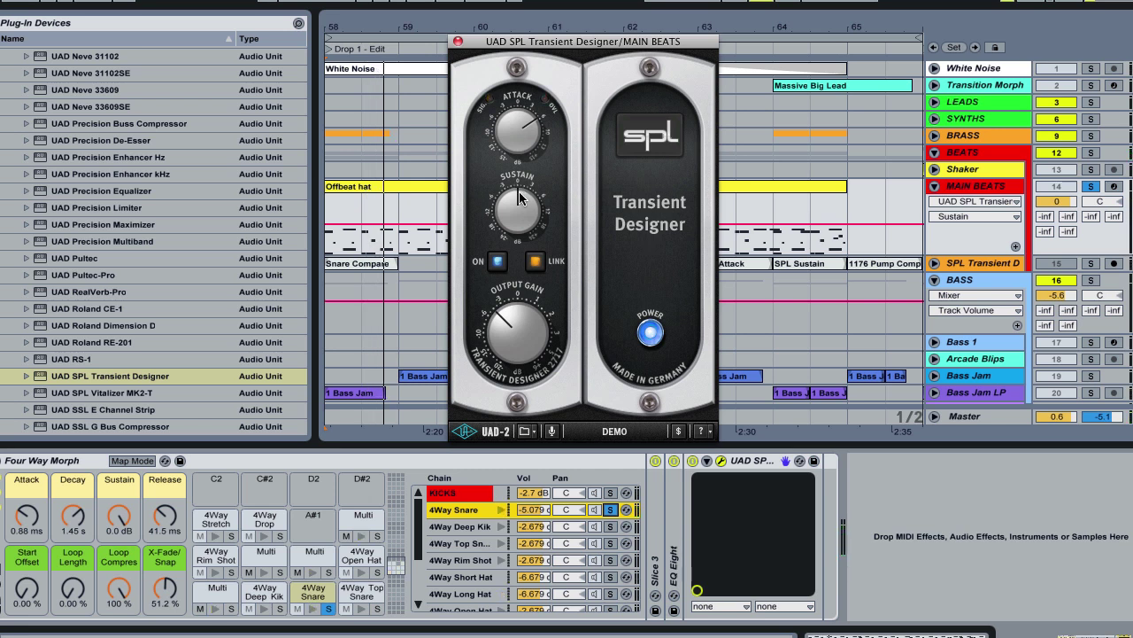
drag(521, 196, 540, 197)
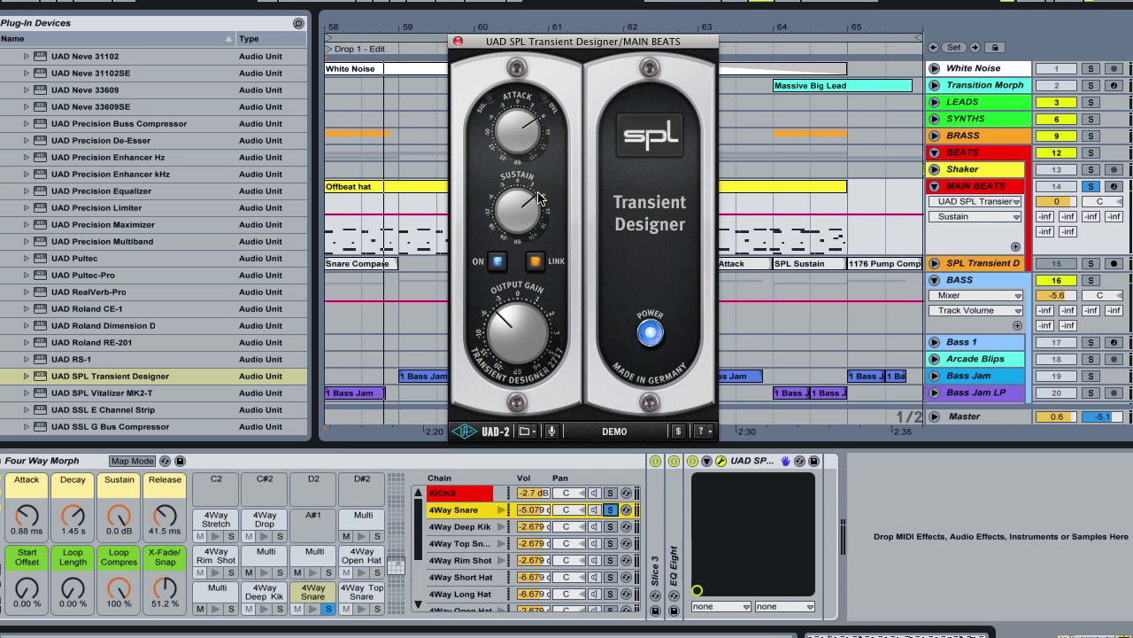
drag(539, 198, 521, 185)
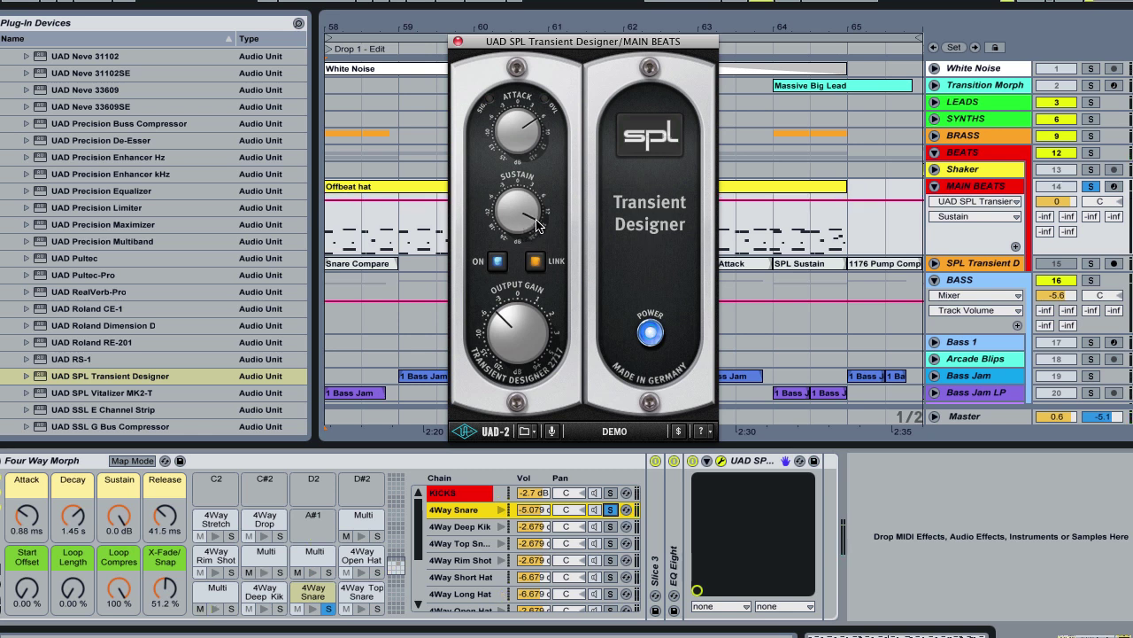
click(498, 324)
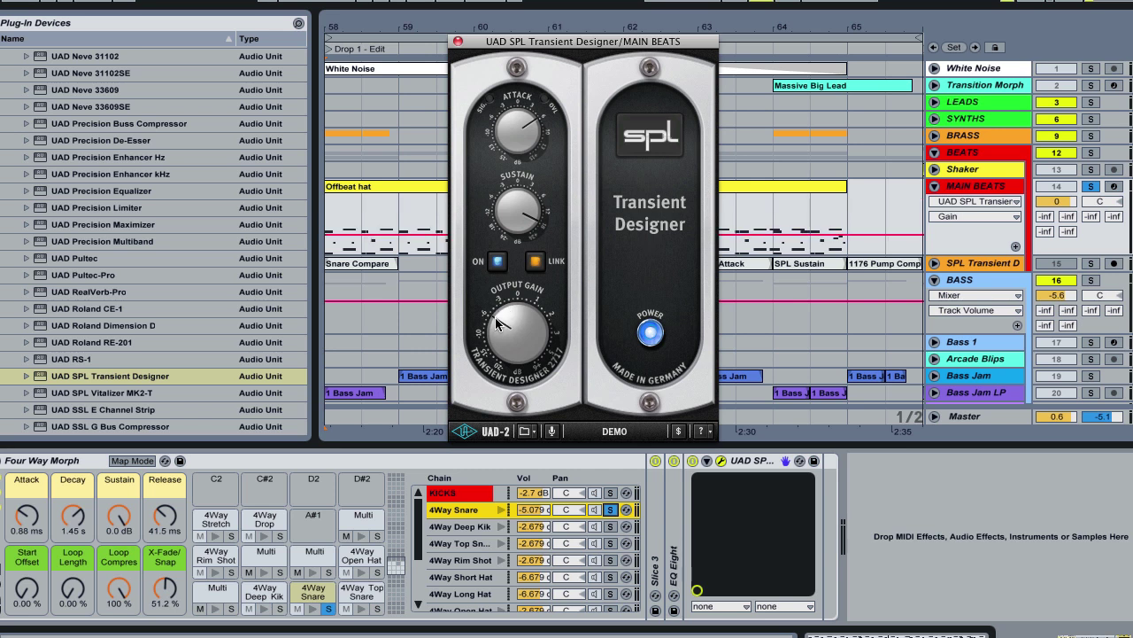
key(space)
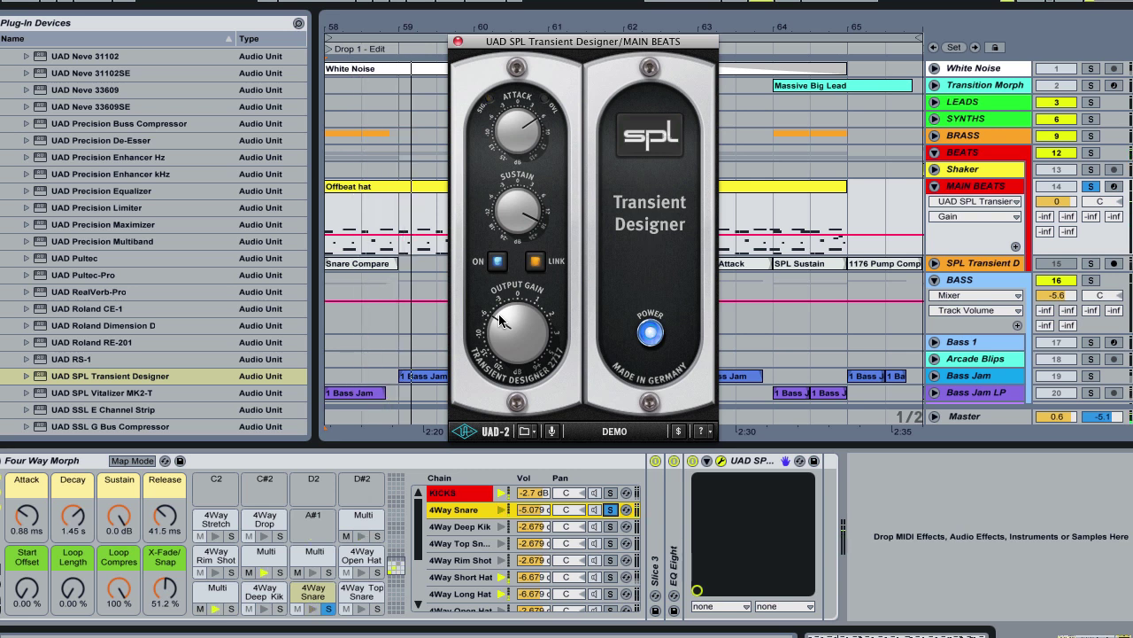
Step: Close the plugin, move solo from MAIN BEATS to the unfolded SPL Transient D, and select Snare Compare
click(457, 41)
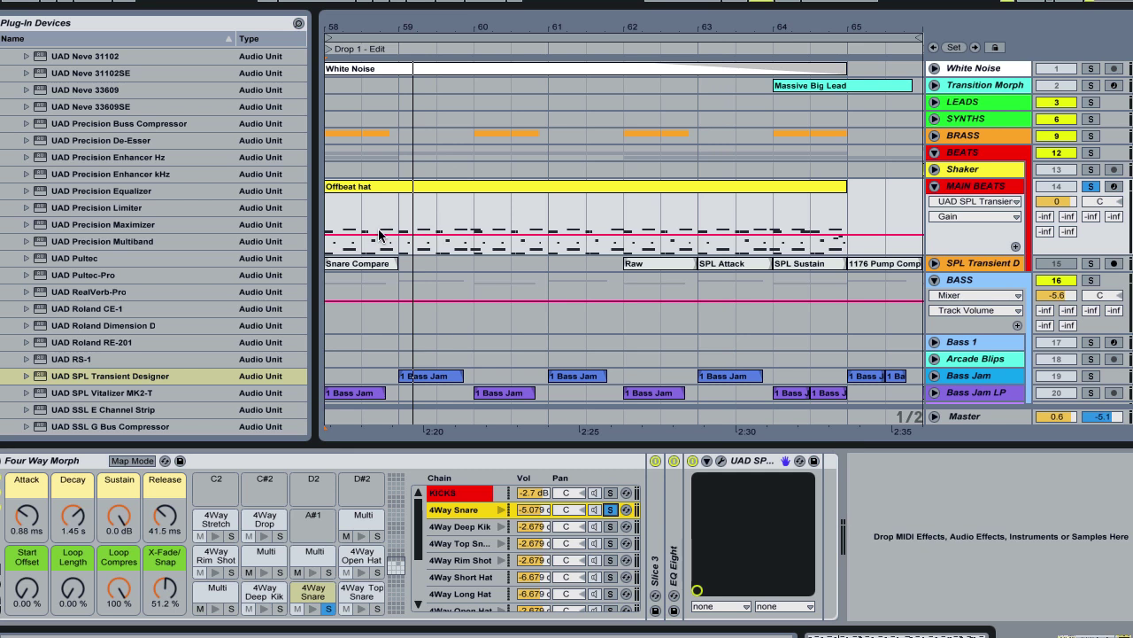
click(1094, 188)
click(990, 264)
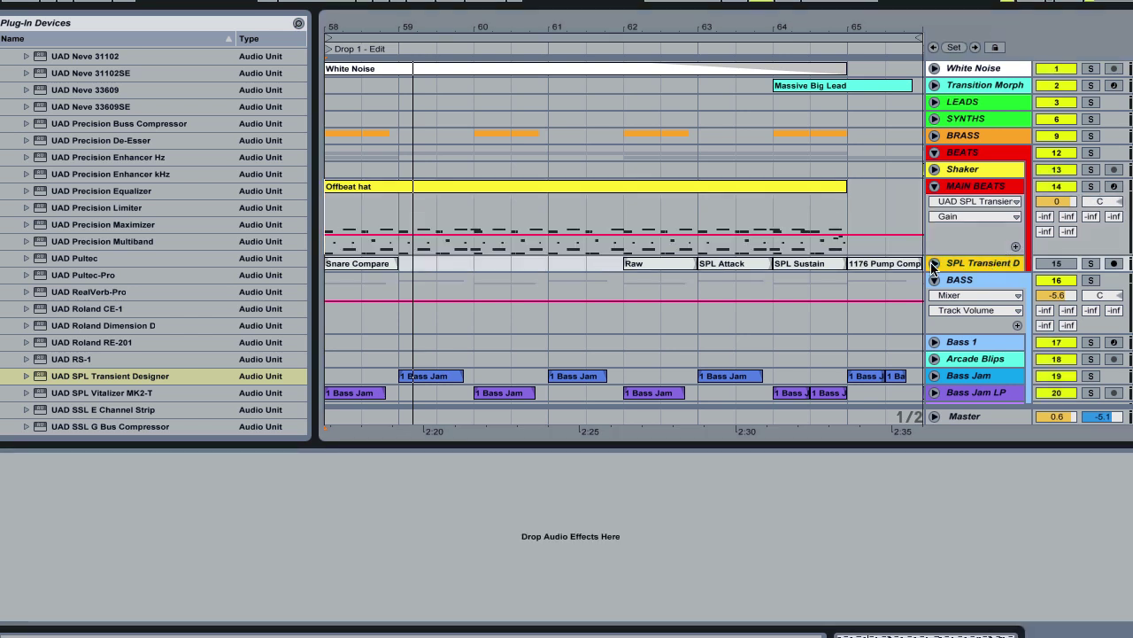
click(934, 264)
scroll(800, 301, left, 3)
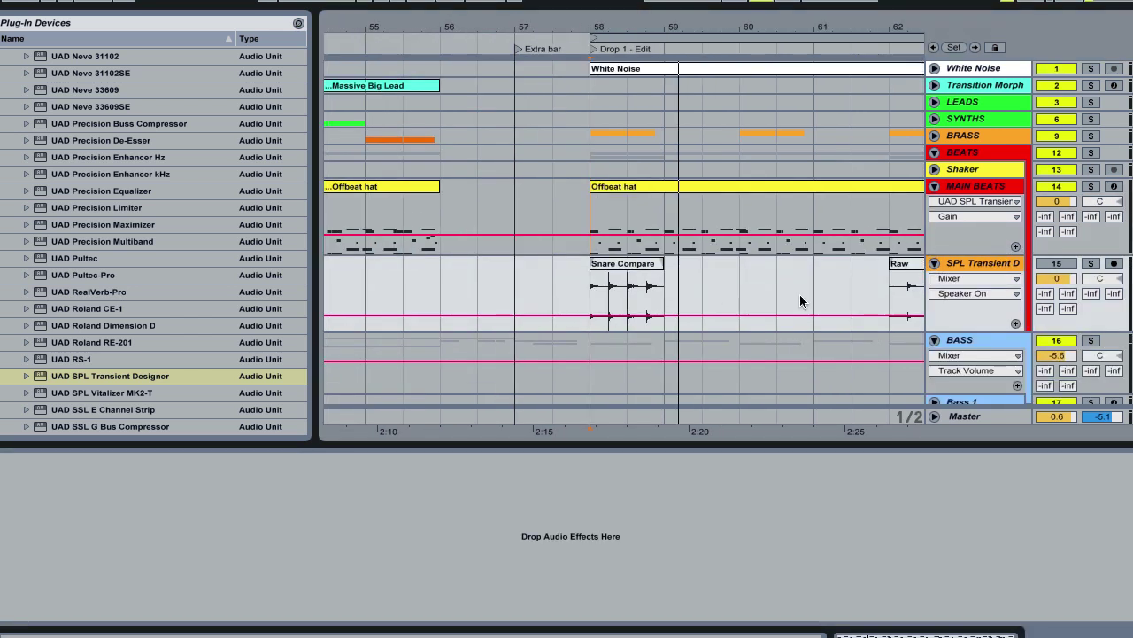
click(1092, 265)
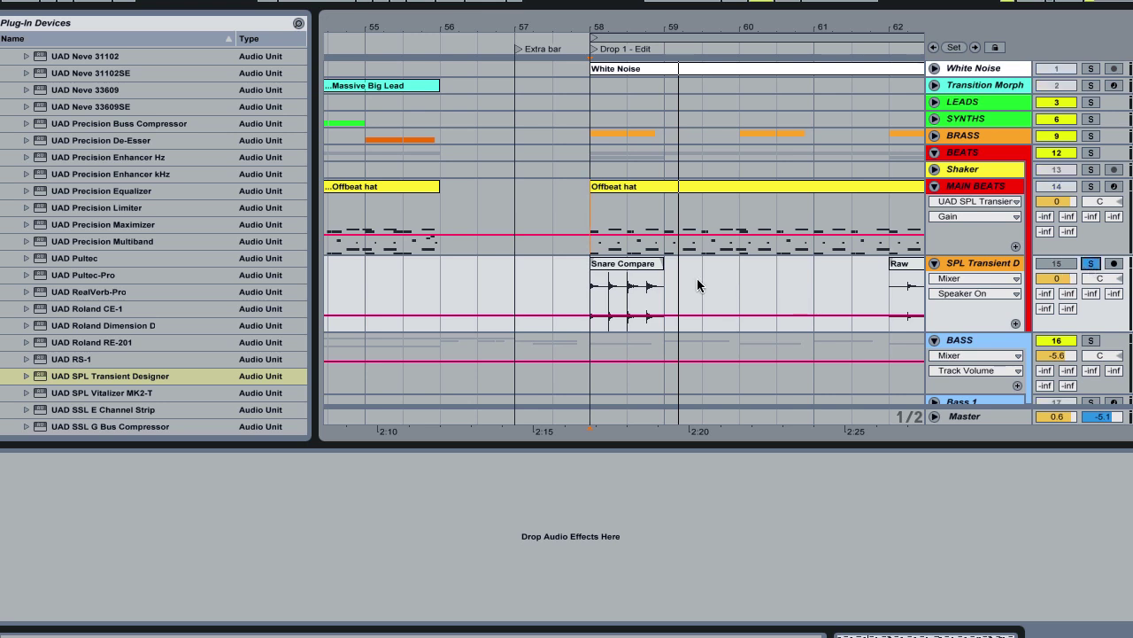
click(629, 265)
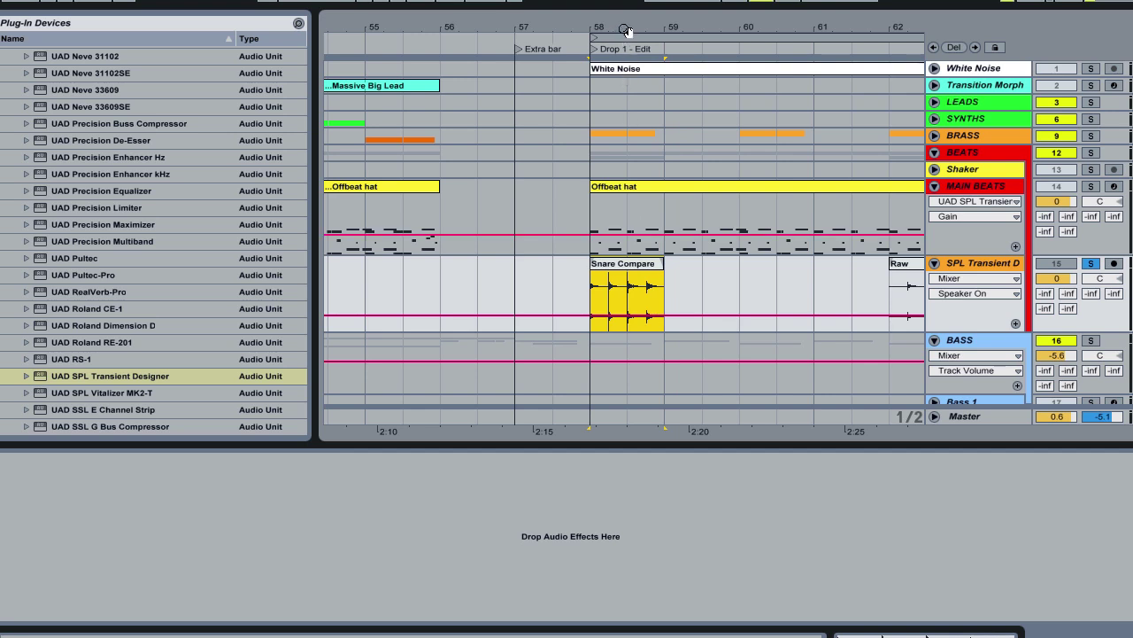
double_click(618, 272)
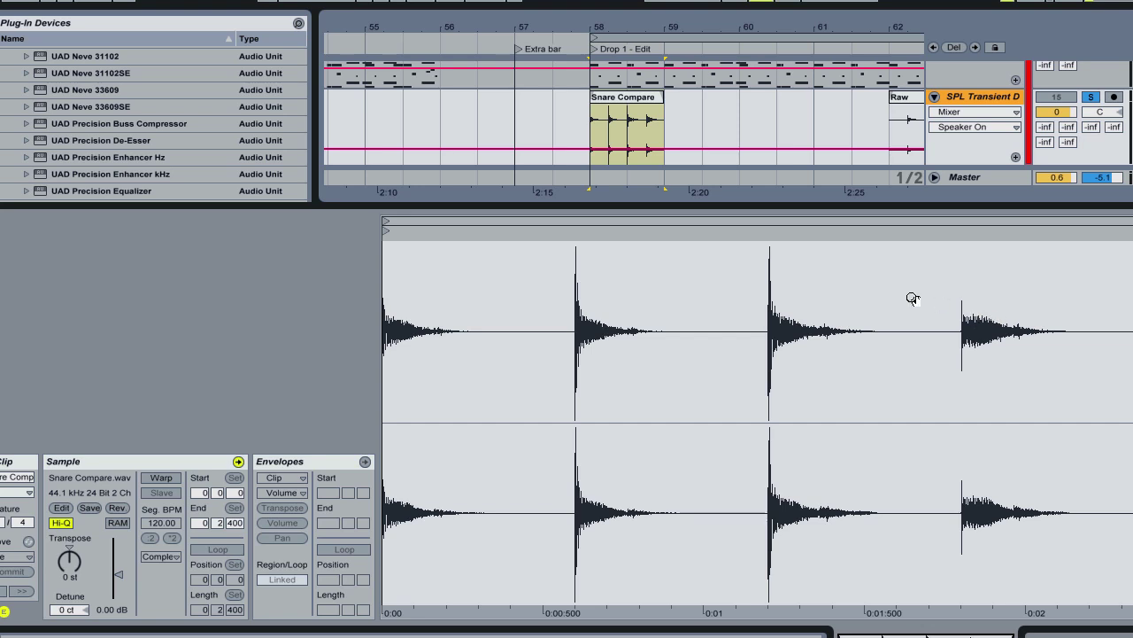
Step: Drag the Arrangement/Detail splitter down and back up, then click the Snare Compare clip twice
drag(729, 207, 711, 468)
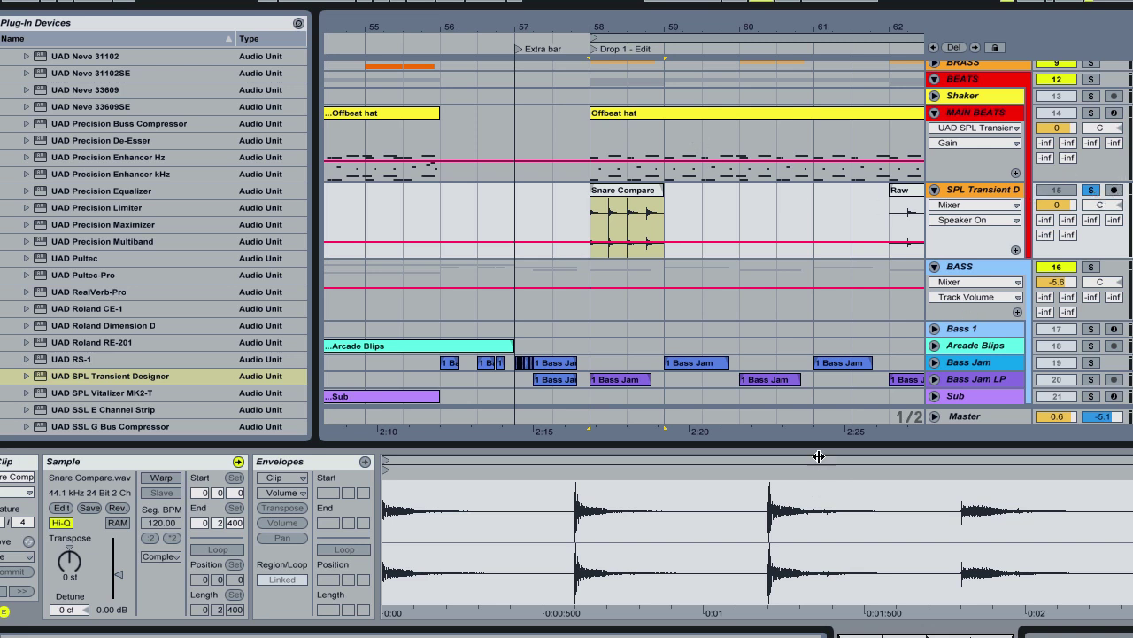
drag(818, 444, 794, 288)
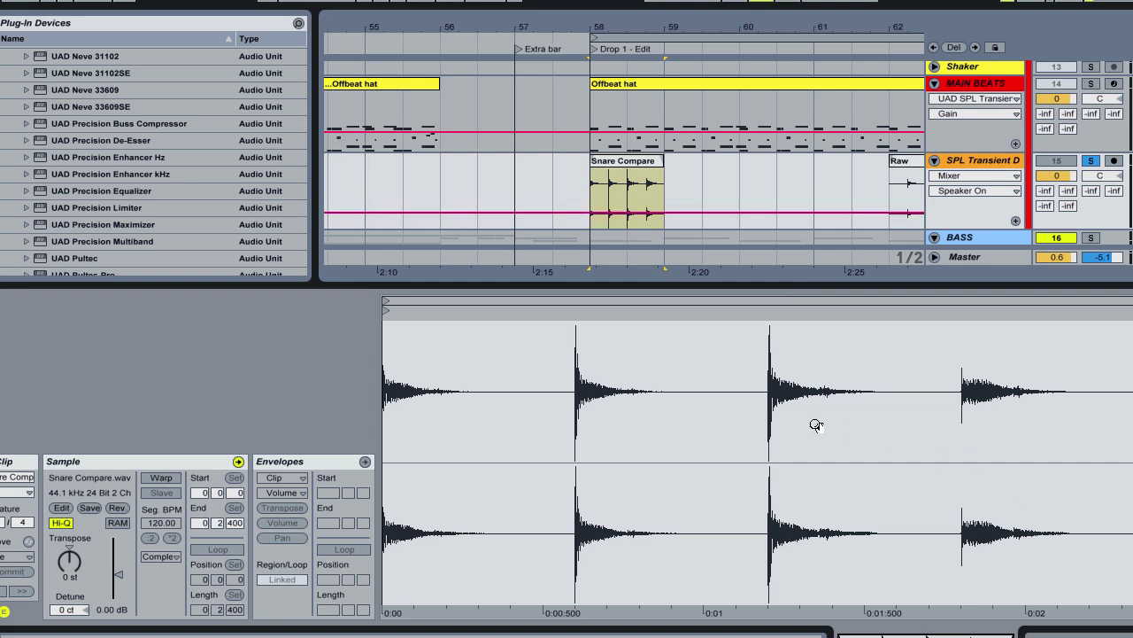
click(591, 200)
click(592, 200)
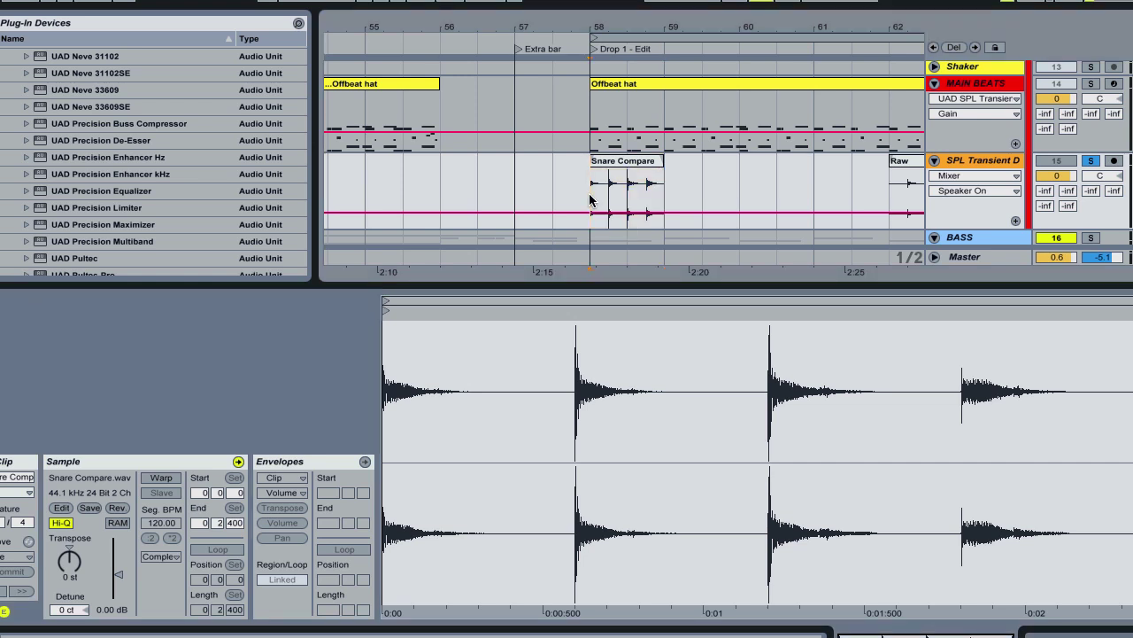